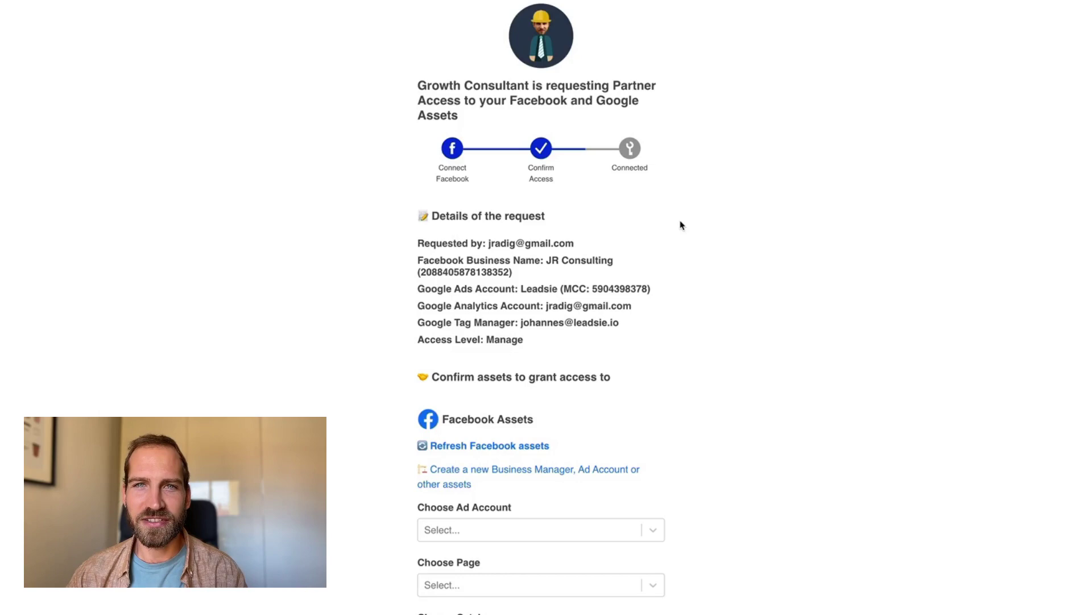
{"action": "scroll", "coordinate": [681, 225], "scroll_direction": "down", "scroll_amount": 1}
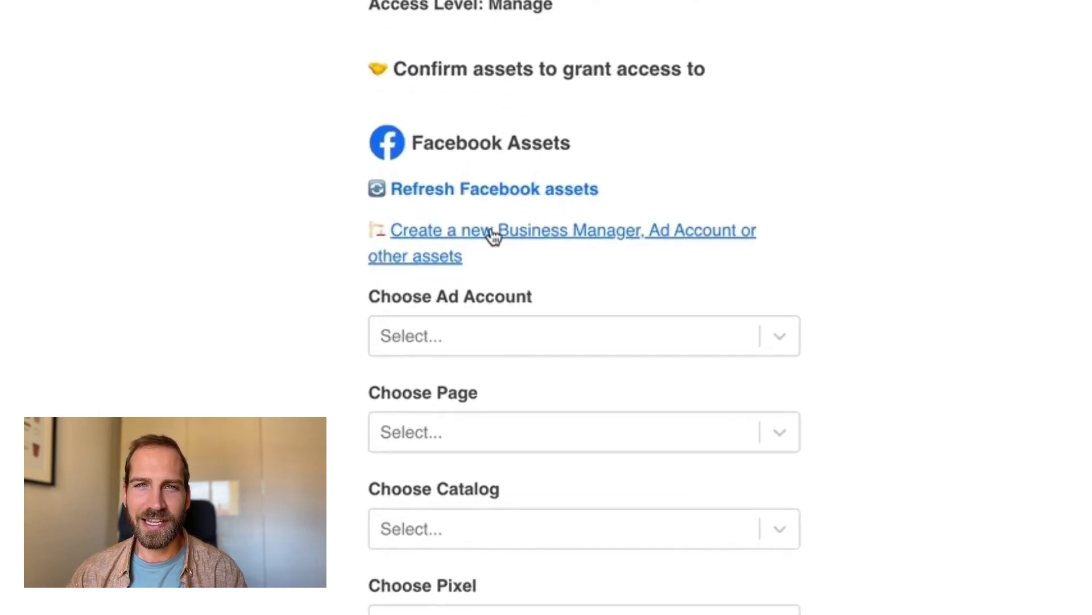
Choose to create a new Business Manager rather than use the existing Leadsie one
{"action": "left_click", "coordinate": [494, 233]}
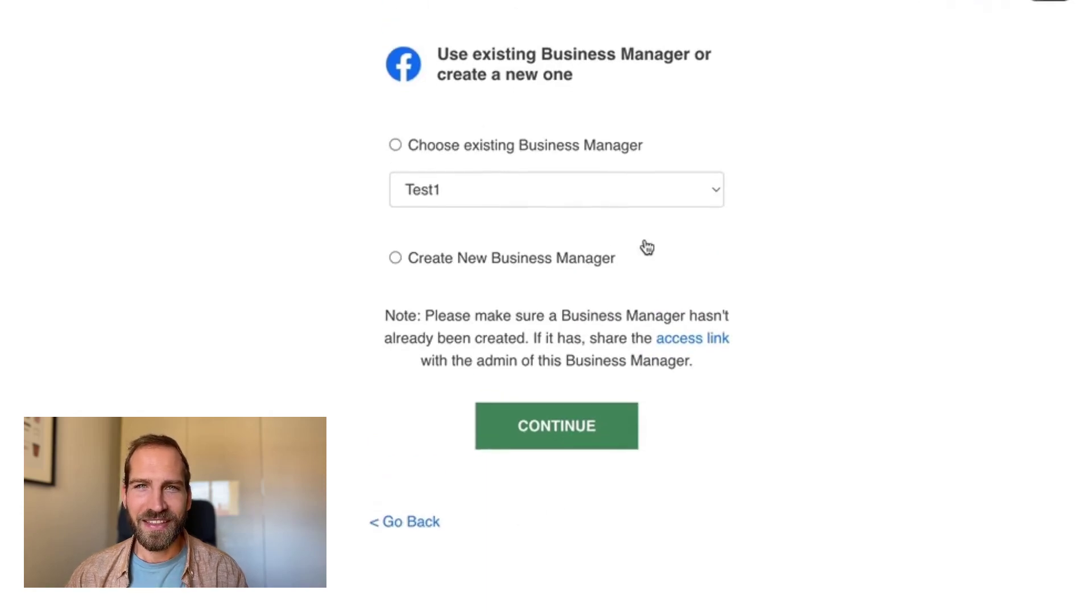
{"action": "left_click", "coordinate": [505, 192]}
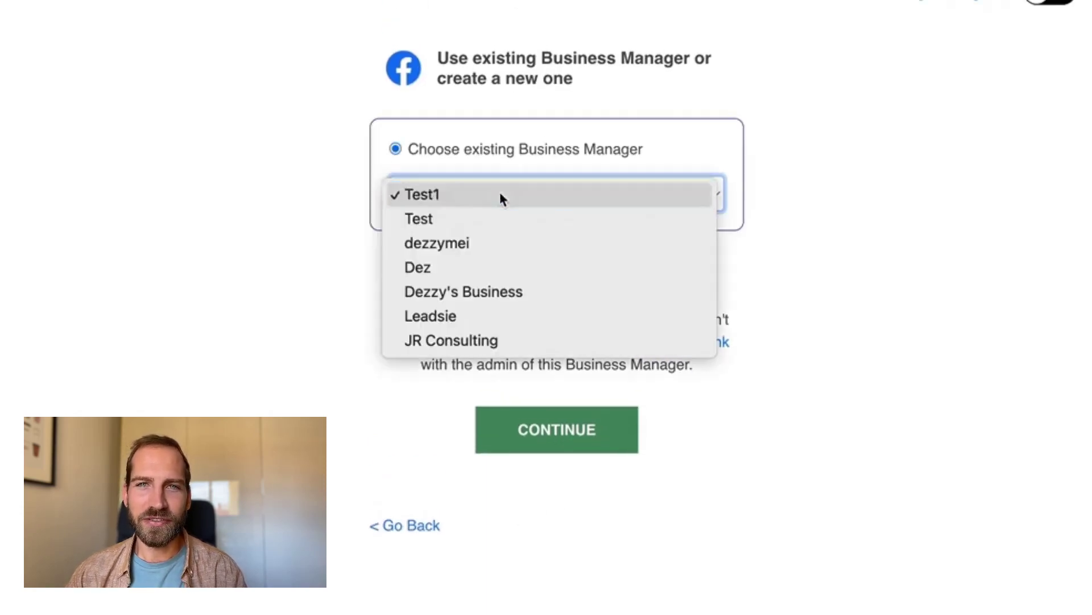
{"action": "left_click", "coordinate": [517, 315]}
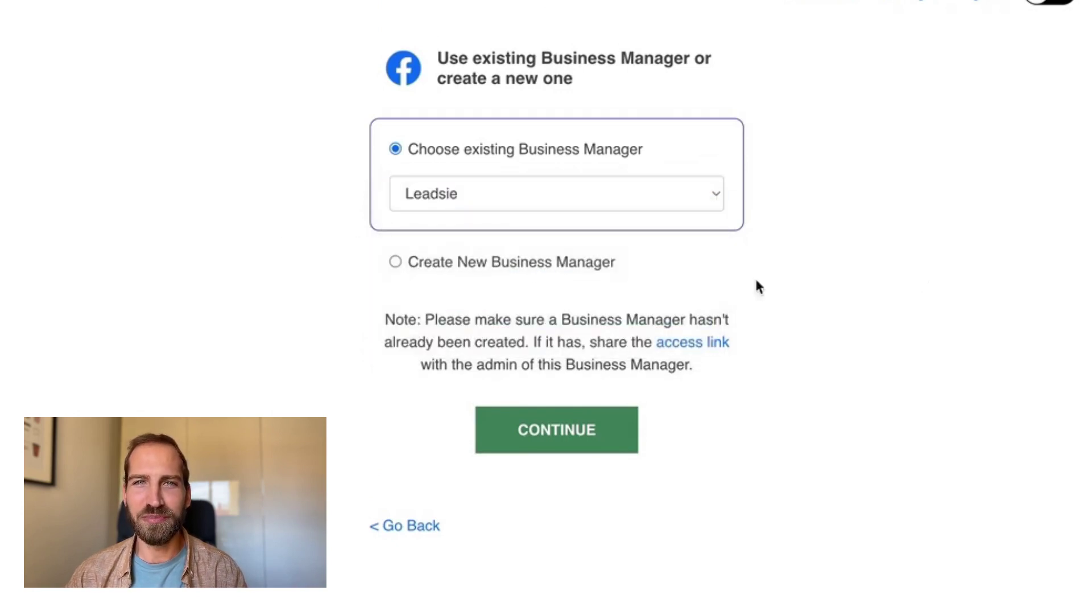
{"action": "left_click", "coordinate": [595, 283]}
{"action": "left_click", "coordinate": [564, 435]}
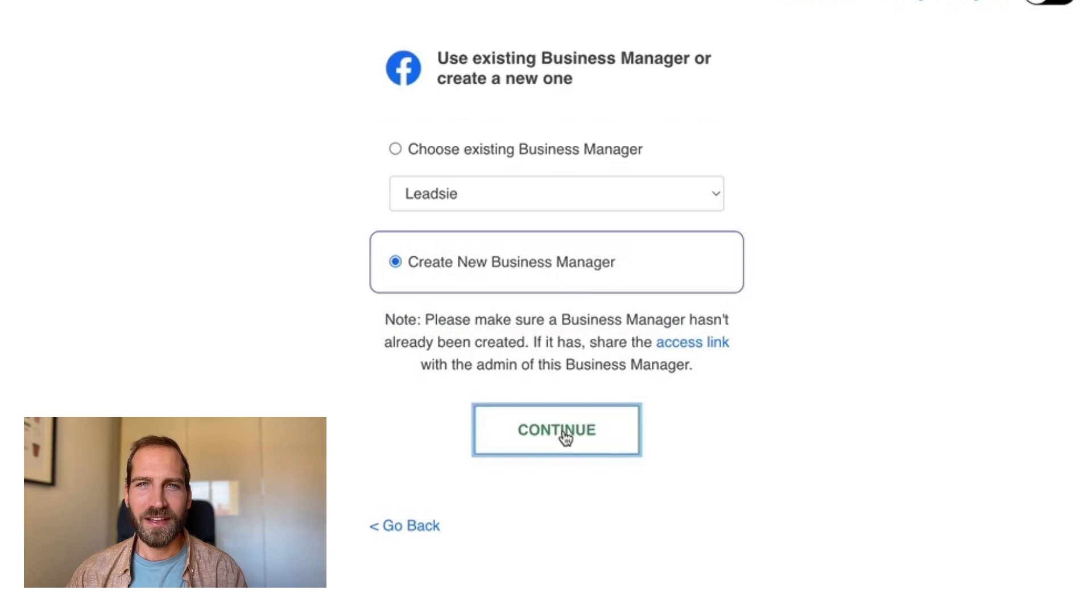
Create the 'Leadsie Test' Business Manager with Technology as its industry
{"action": "left_click", "coordinate": [483, 167]}
{"action": "type", "text": "Leadsie Test"}
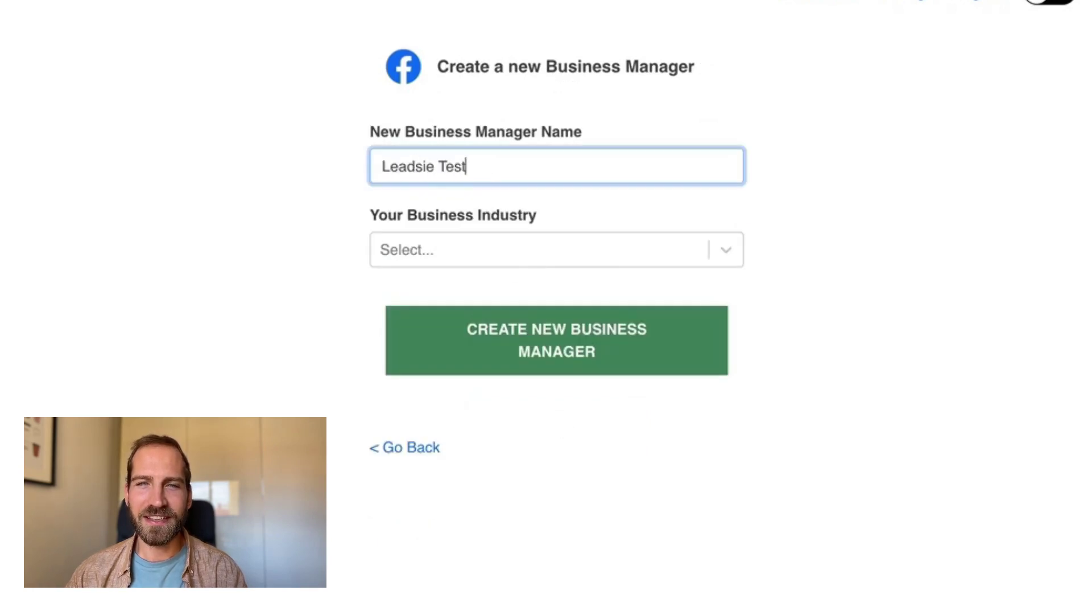
{"action": "left_click", "coordinate": [555, 249]}
{"action": "left_click", "coordinate": [459, 333]}
{"action": "left_click", "coordinate": [695, 336]}
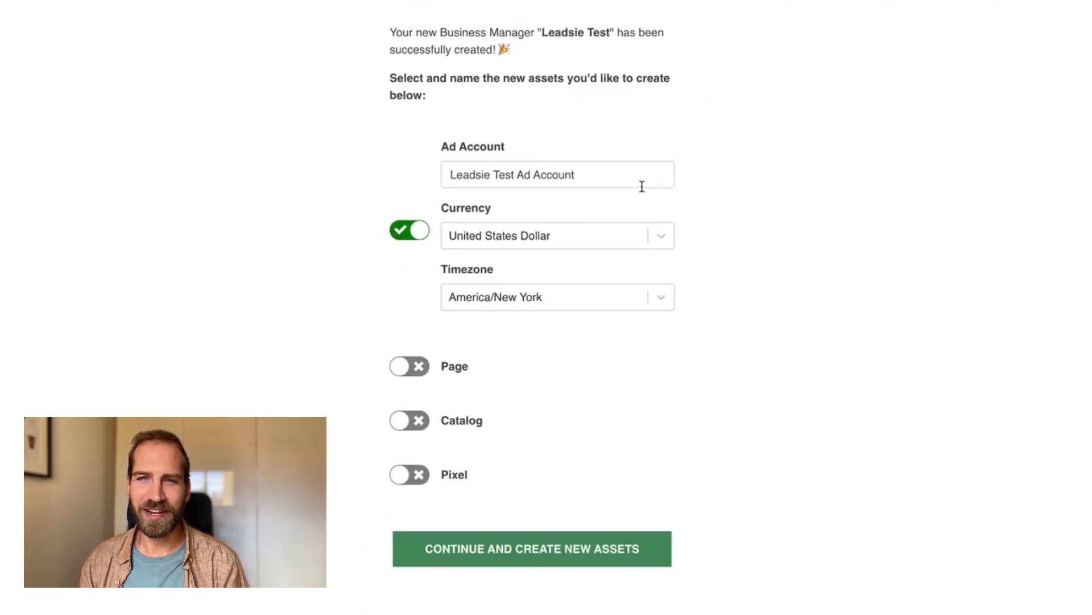
Create a new Page, catalog and pixel alongside the ad account, then continue past the success page
{"action": "left_click", "coordinate": [407, 371]}
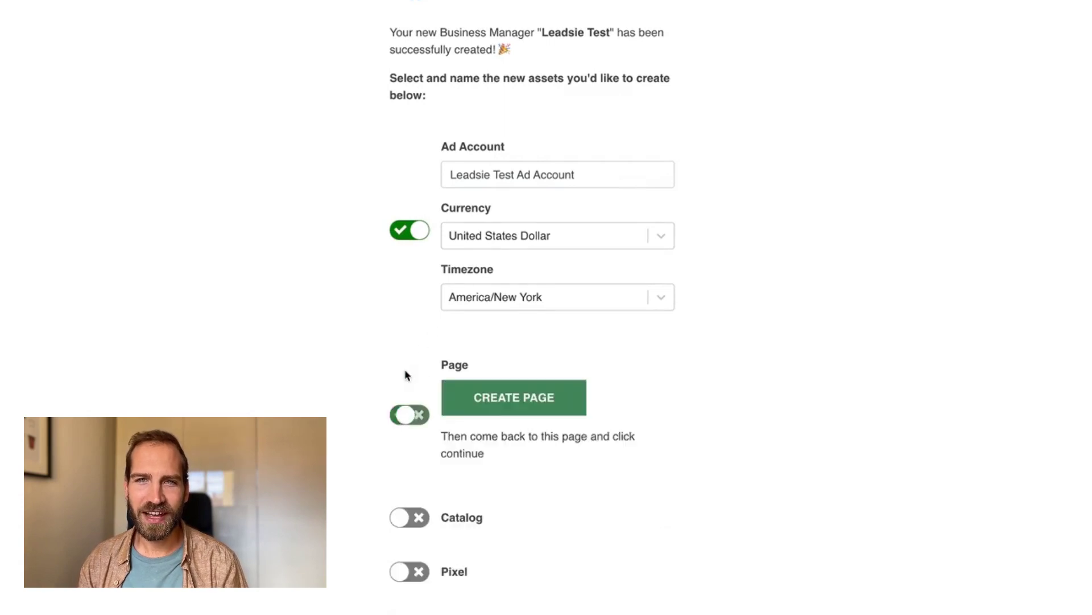
{"action": "left_click", "coordinate": [415, 520]}
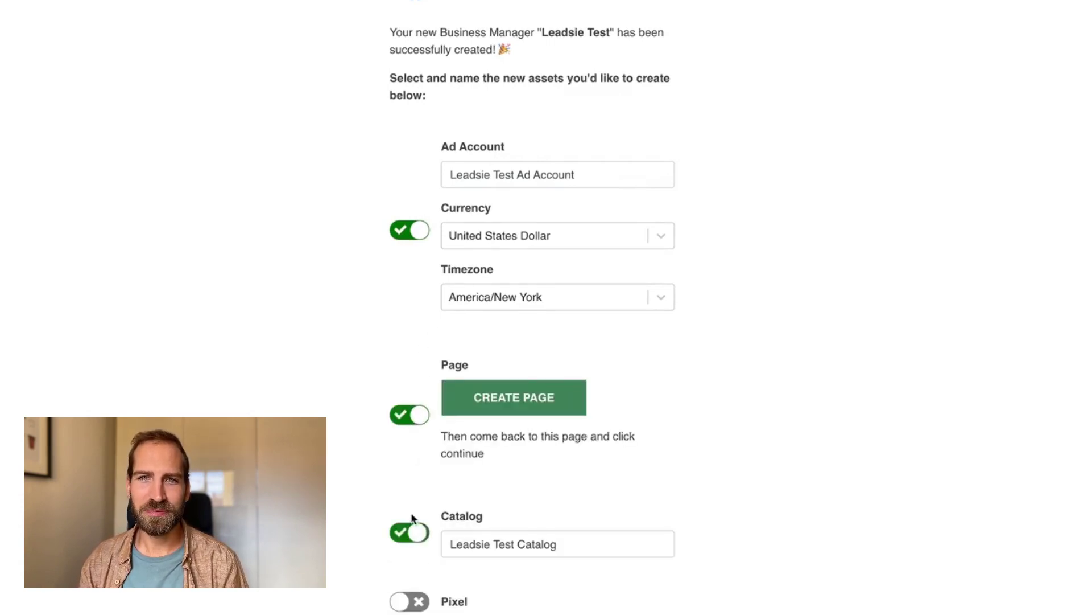
{"action": "left_click", "coordinate": [404, 600]}
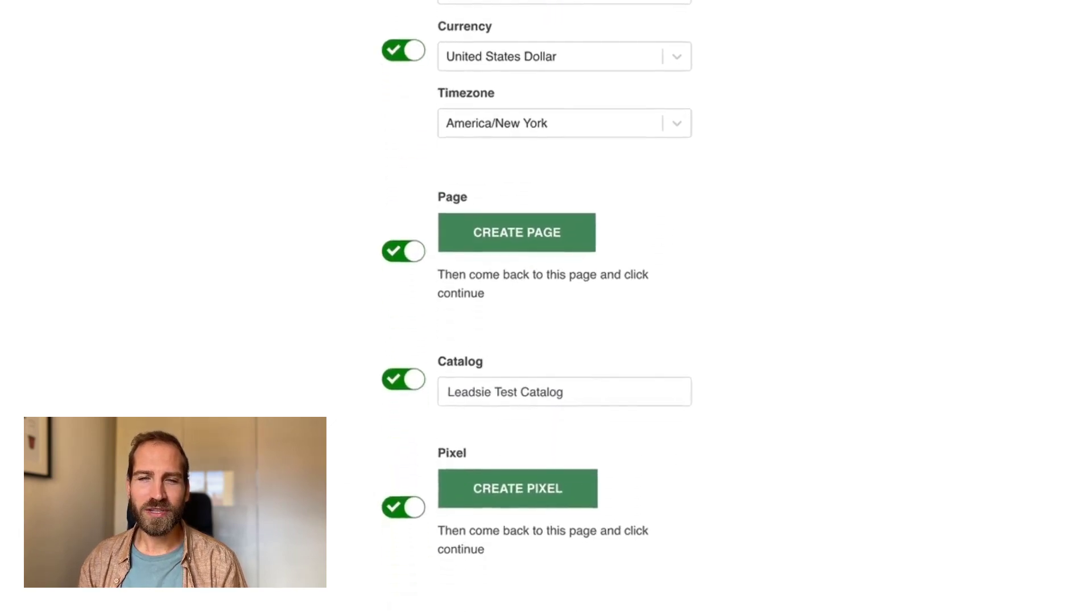
{"action": "left_click", "coordinate": [642, 599]}
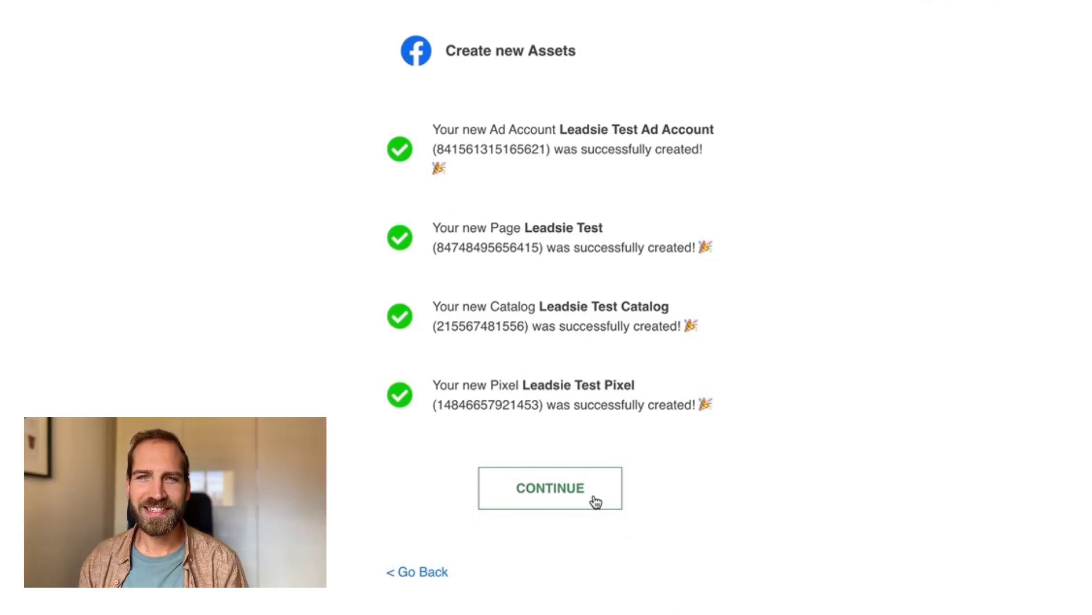
{"action": "left_click", "coordinate": [595, 503]}
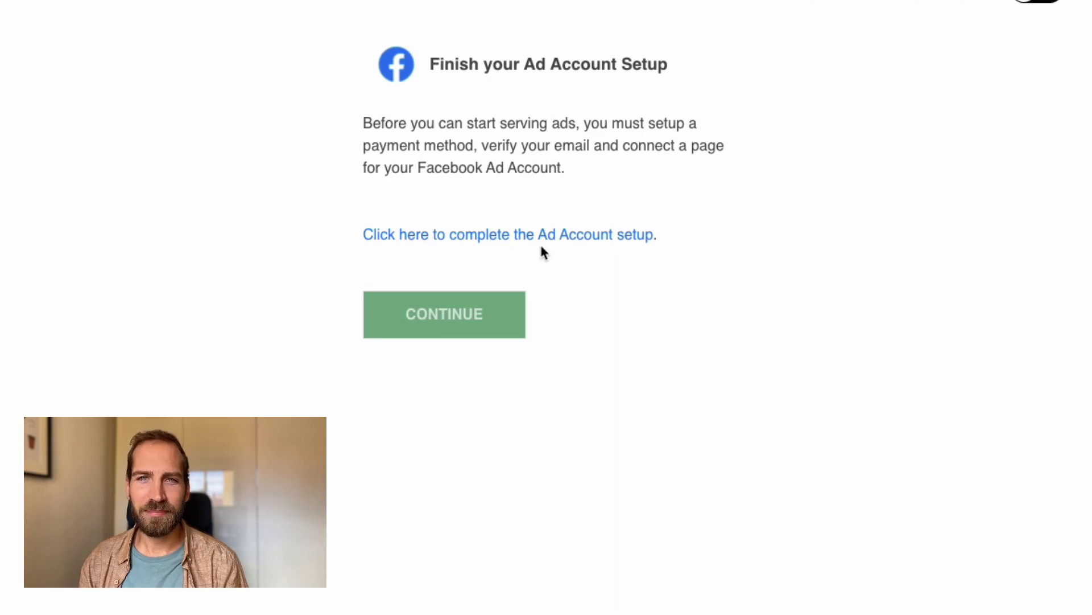
Continue past the ad account setup, bringing up the no-payment-method warning
{"action": "left_click", "coordinate": [461, 320]}
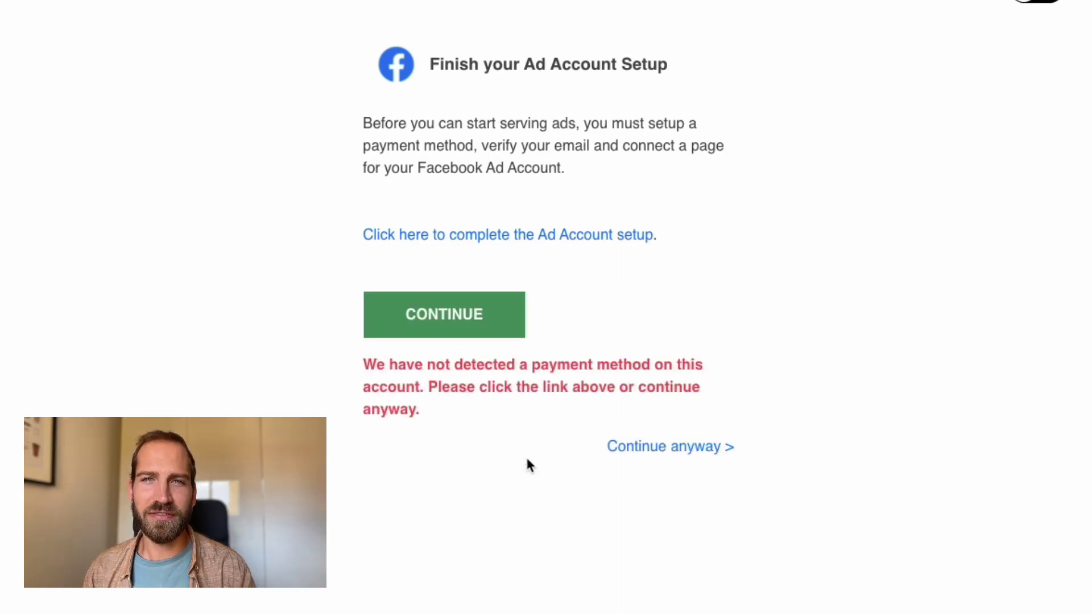
{"action": "left_click", "coordinate": [671, 449]}
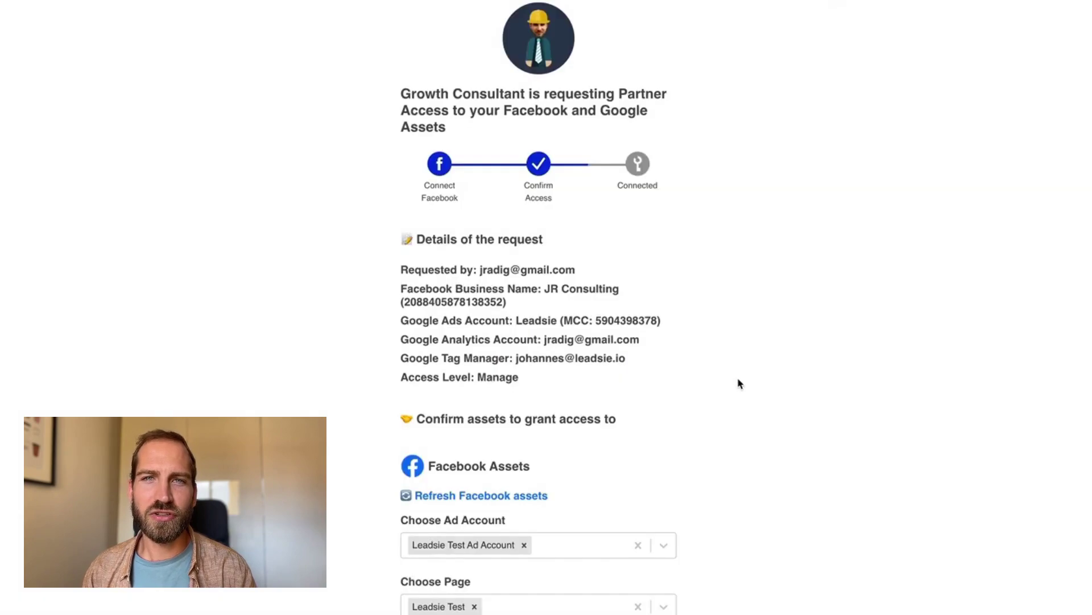
{"action": "scroll", "coordinate": [740, 383], "scroll_direction": "down", "scroll_amount": 3}
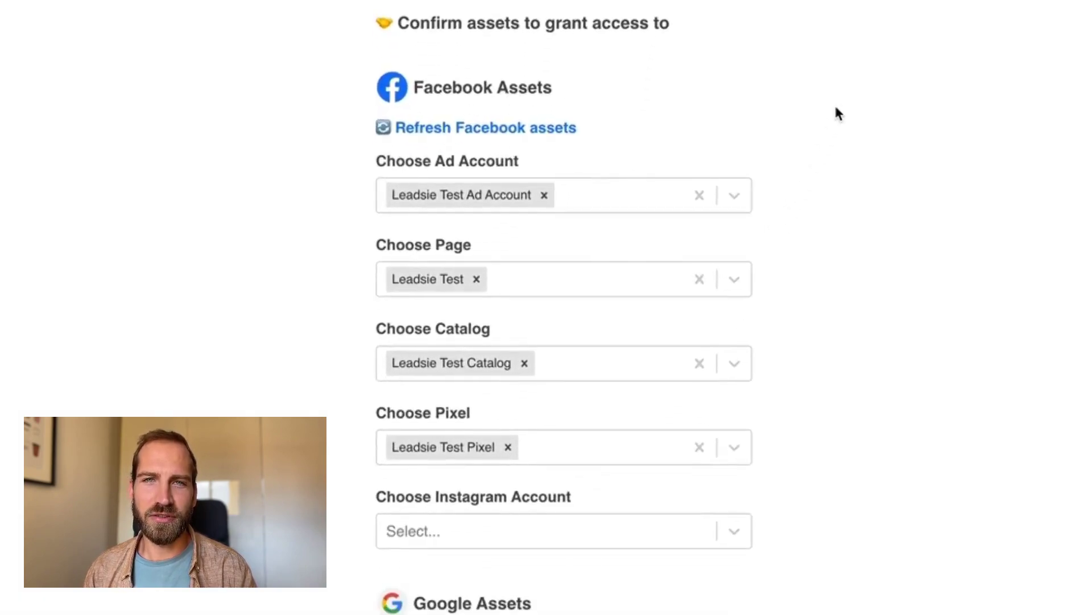